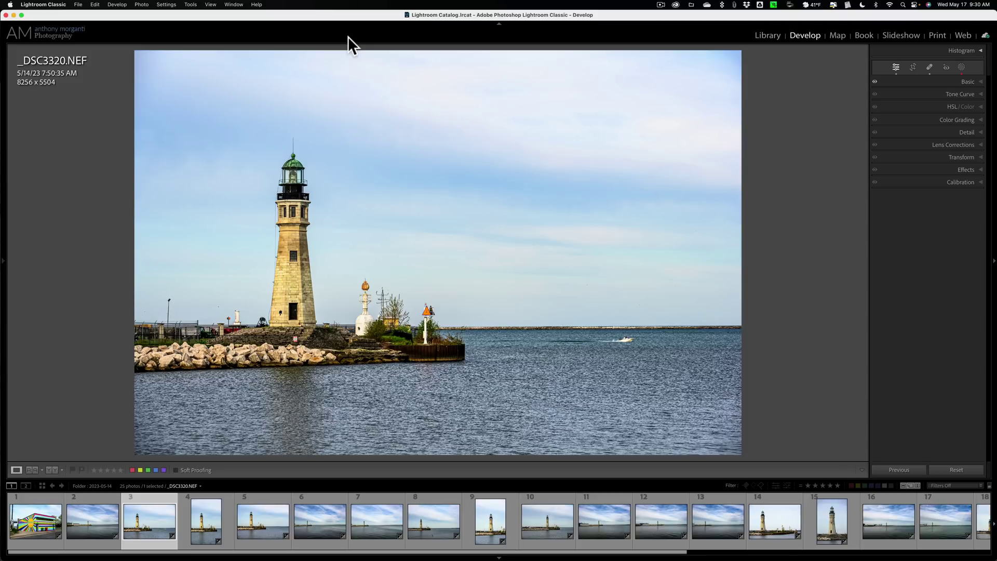
# Browse the fifth and then the third lighthouse photo in the Develop filmstrip
pyautogui.click(259, 518)
pyautogui.click(142, 517)
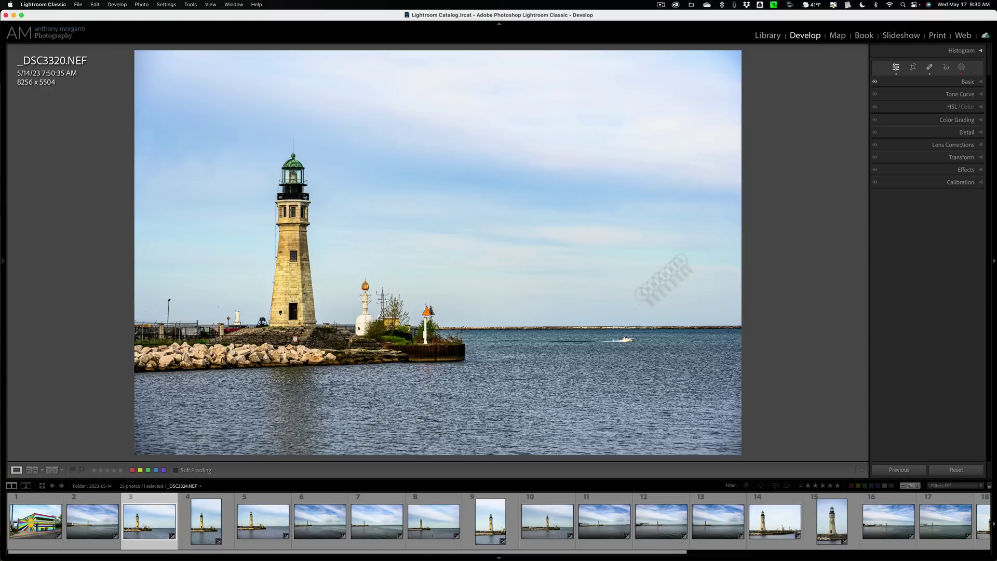
pyautogui.click(836, 37)
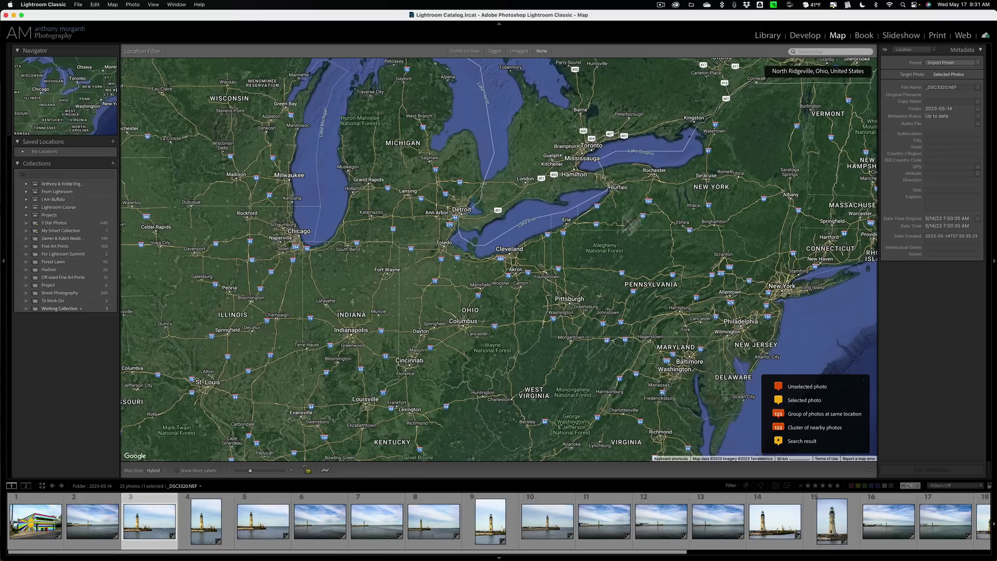
pyautogui.click(380, 512)
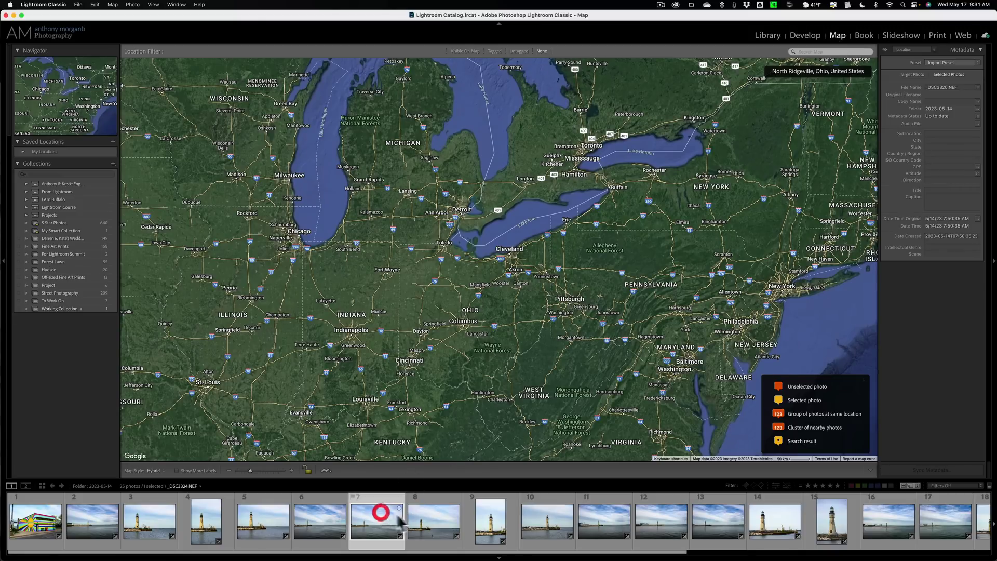
pyautogui.click(430, 516)
pyautogui.click(492, 520)
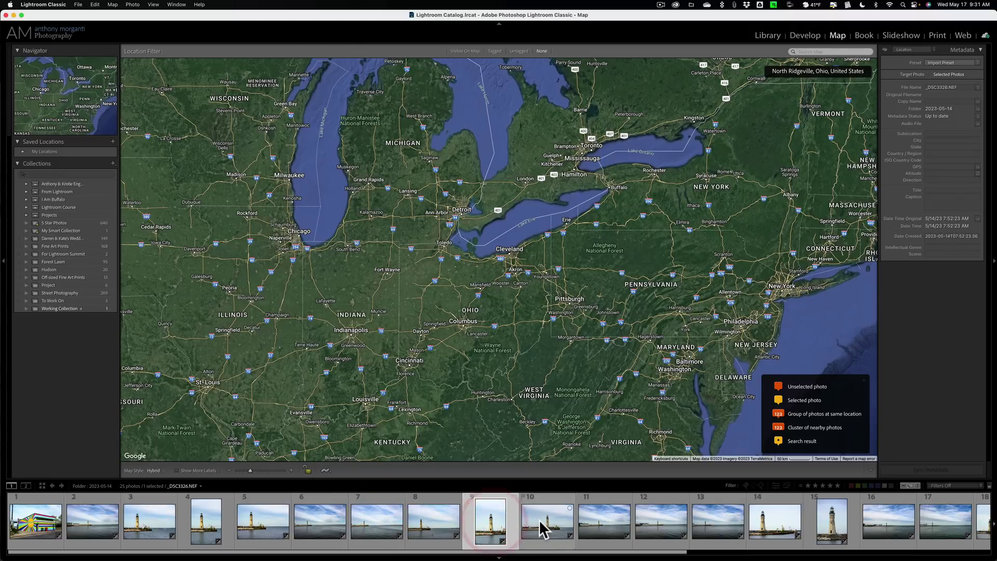
pyautogui.click(536, 522)
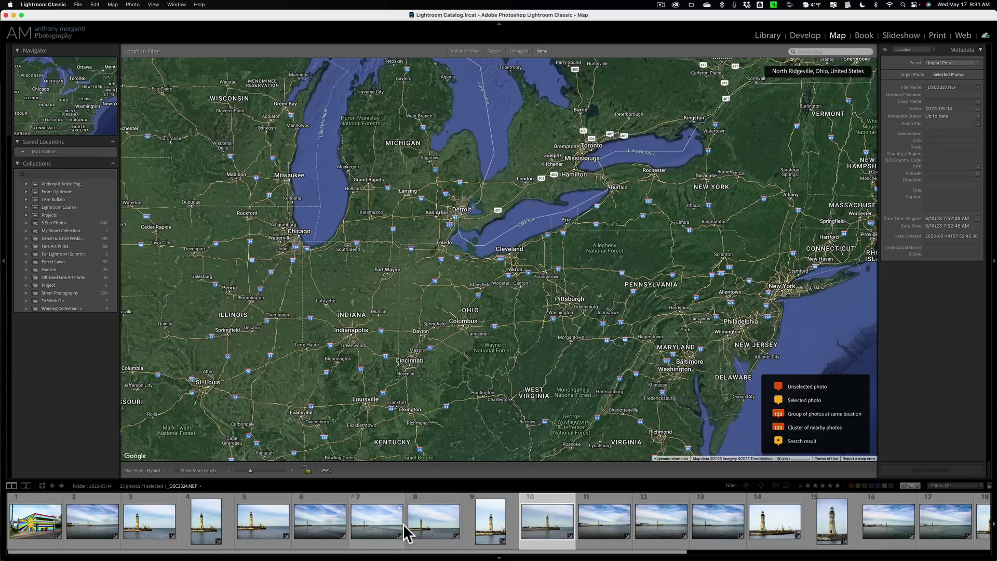
pyautogui.click(434, 519)
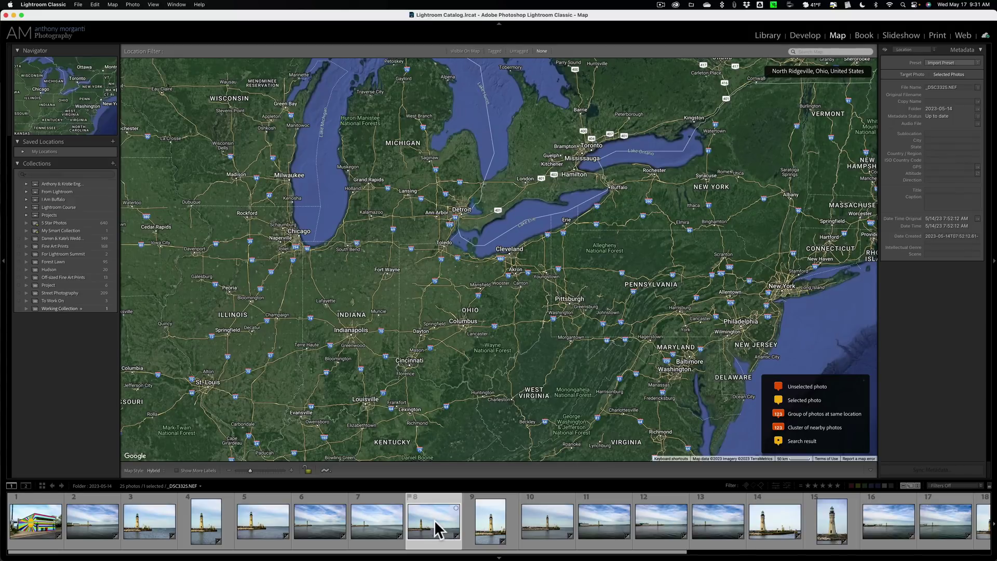
pyautogui.hotkey('ctrl', 'Right')
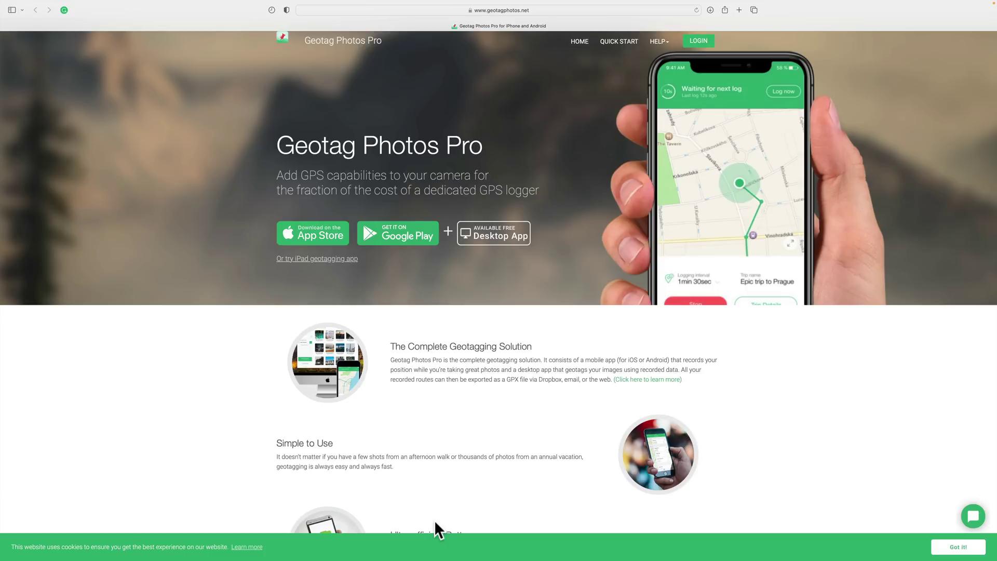
pyautogui.hotkey('ctrl', 'Up')
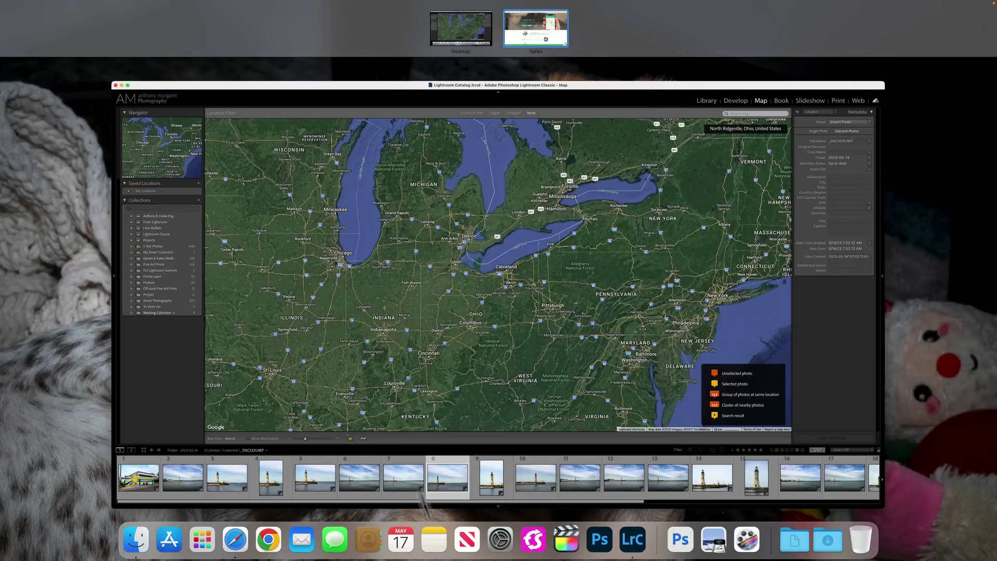
# Back in the Map view, select all 25 lighthouse photos in the filmstrip and hide the toolbar
pyautogui.click(306, 87)
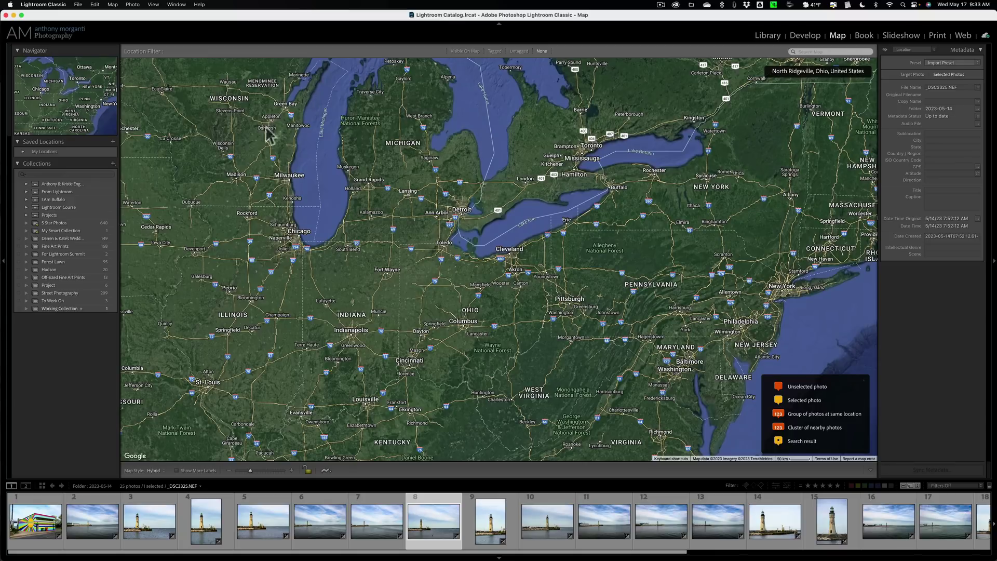
pyautogui.click(45, 515)
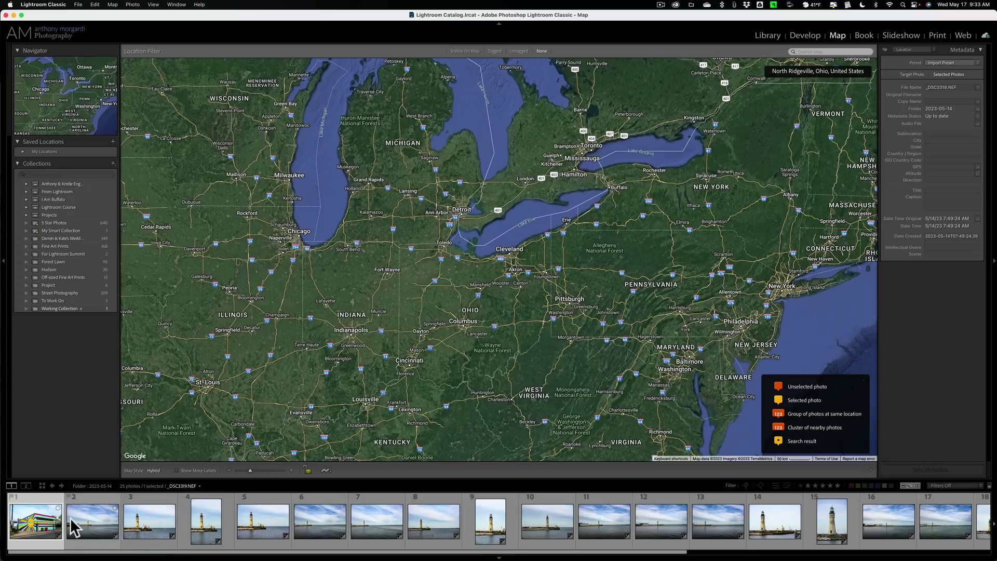
pyautogui.click(35, 518)
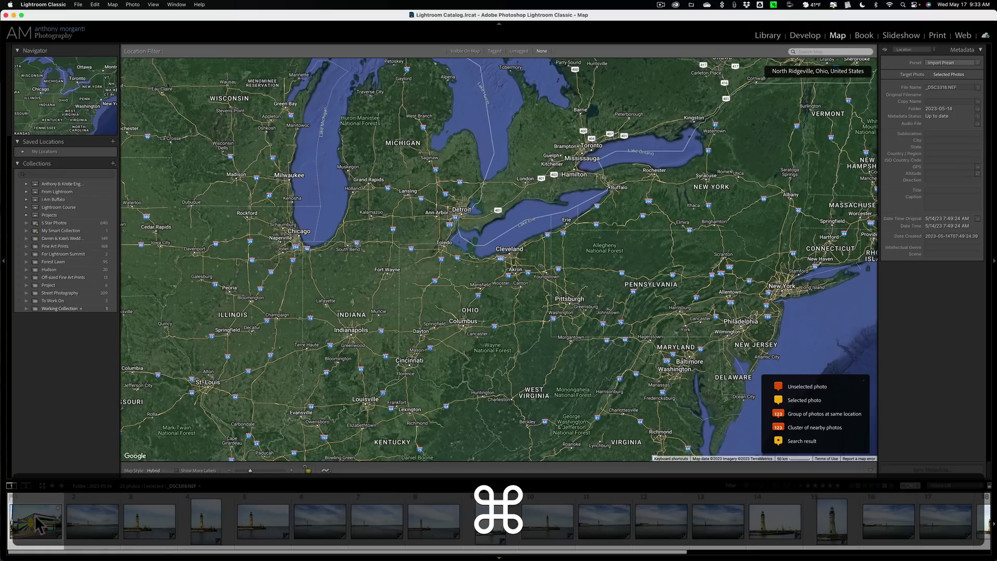
pyautogui.press('super+a')
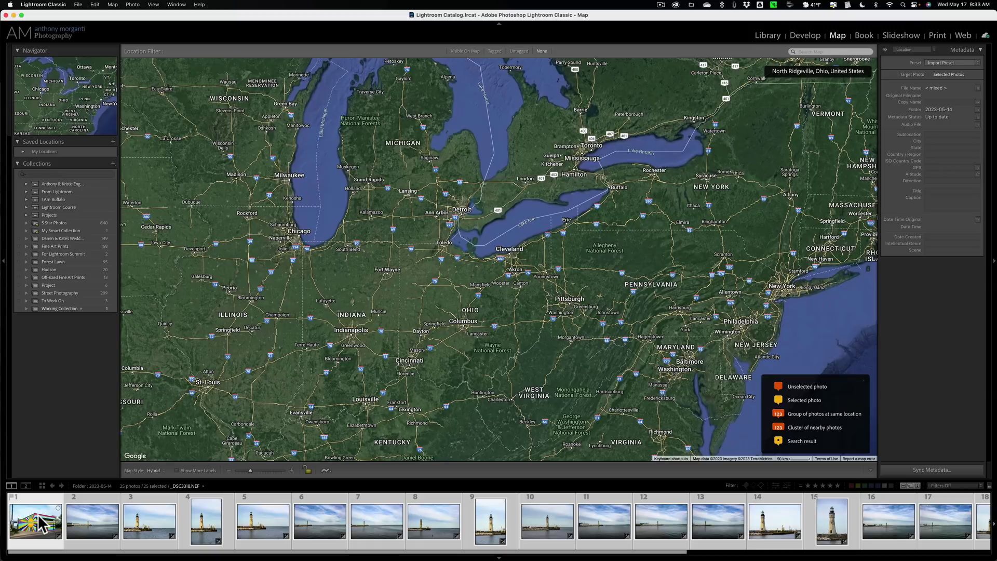
pyautogui.moveTo(42, 524); pyautogui.dragTo(335, 476)
pyautogui.press('t')
pyautogui.press('t')
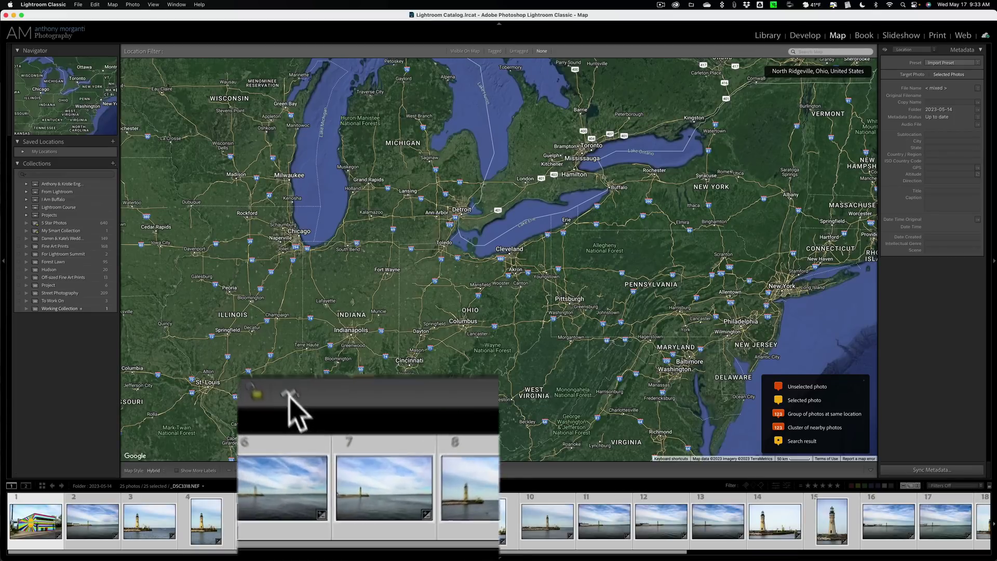
# Load the '2023-05-14 - Erie Basin Marina.gpx' tracklog onto the map
pyautogui.click(326, 471)
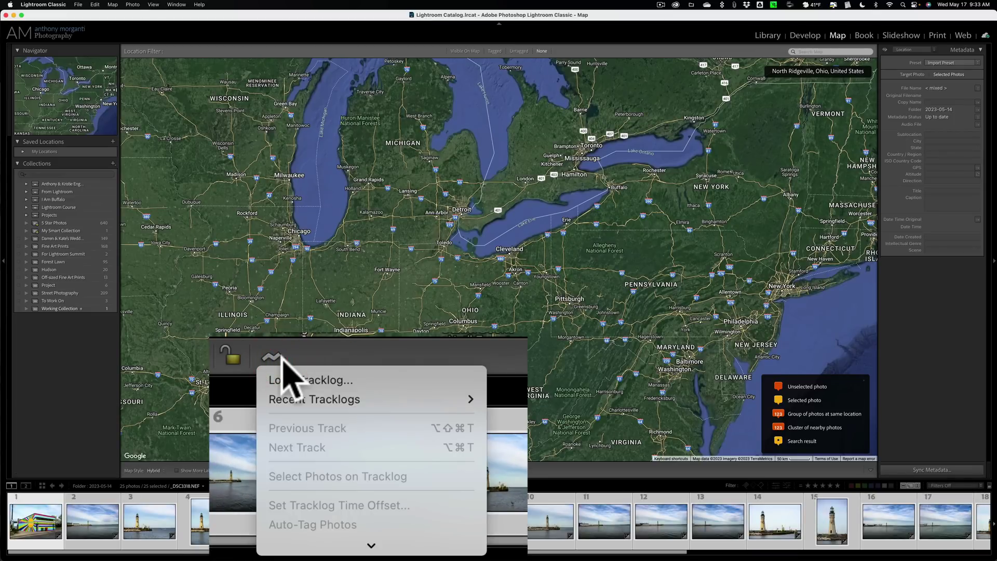
pyautogui.click(373, 379)
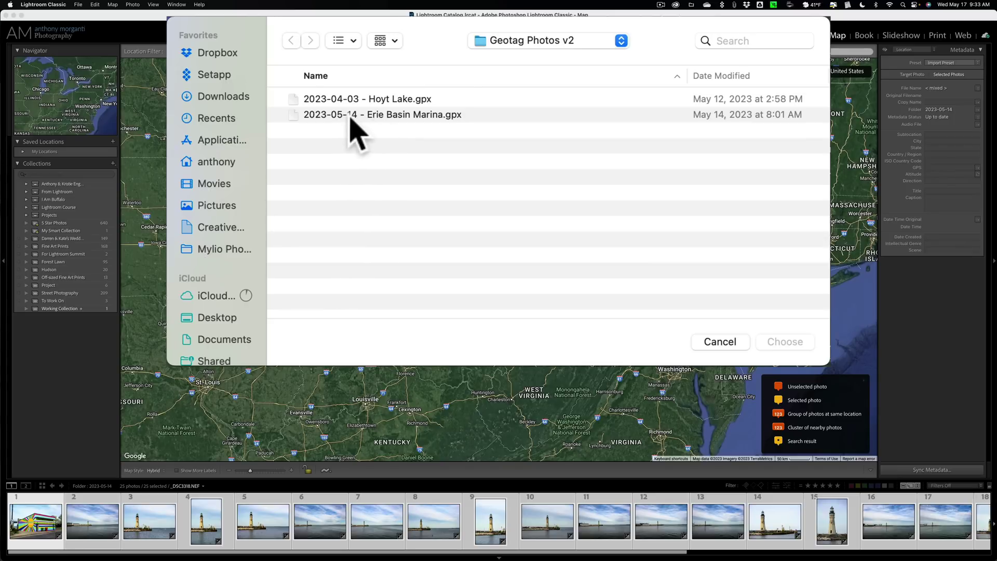
pyautogui.click(385, 117)
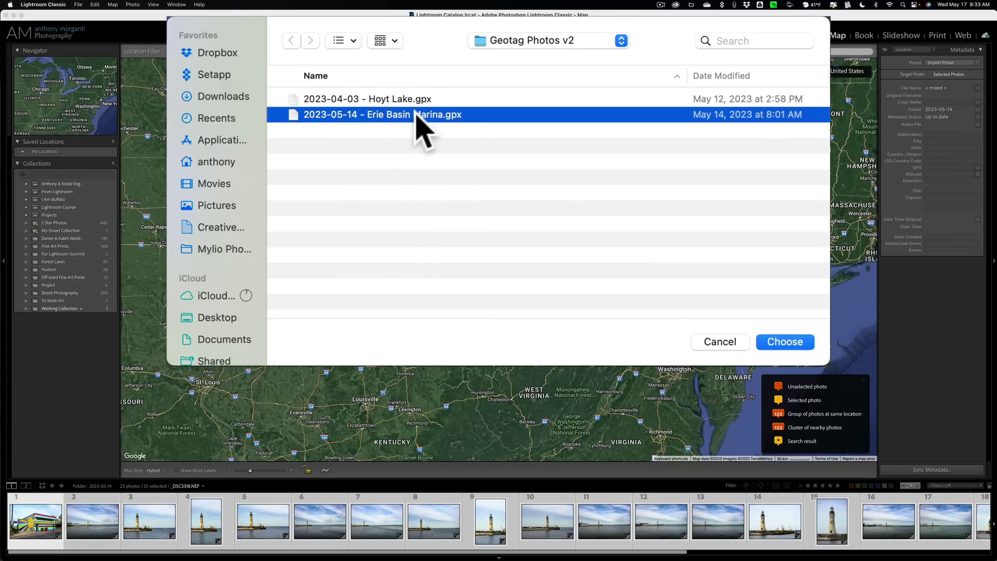
pyautogui.click(779, 344)
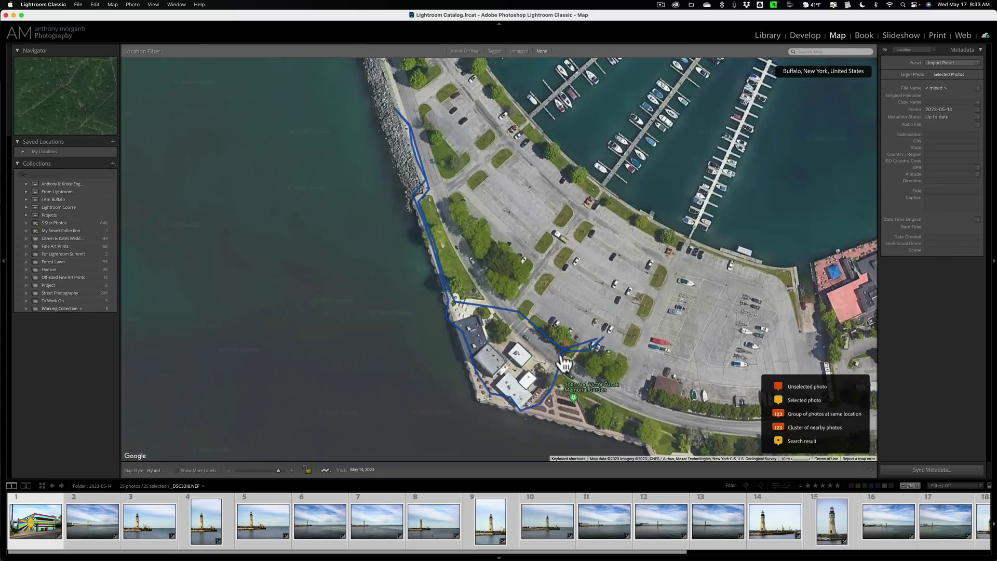
# Bring up the tracklog menu showing Auto-Tag 25 Selected Photos
pyautogui.moveTo(545, 380)
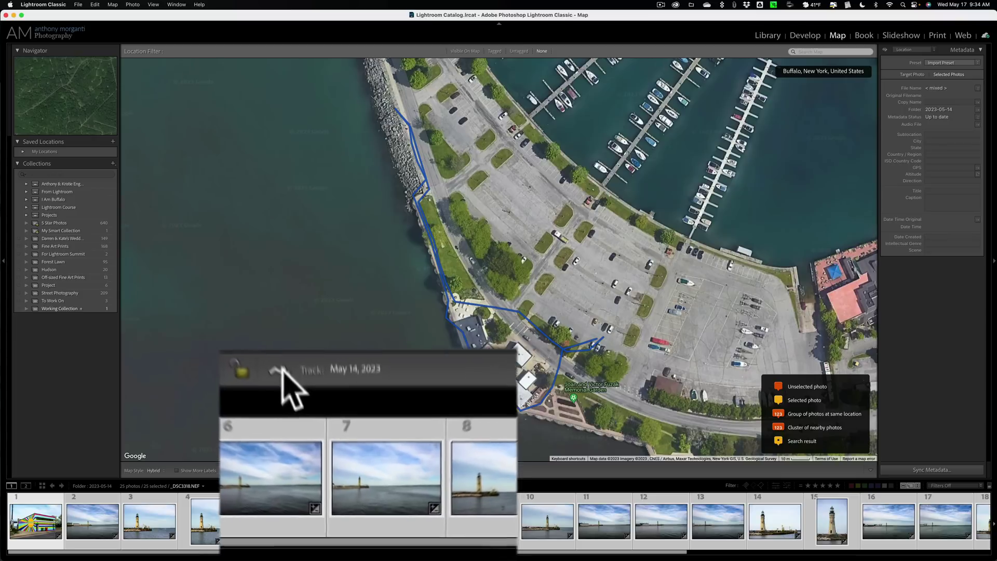
pyautogui.click(325, 470)
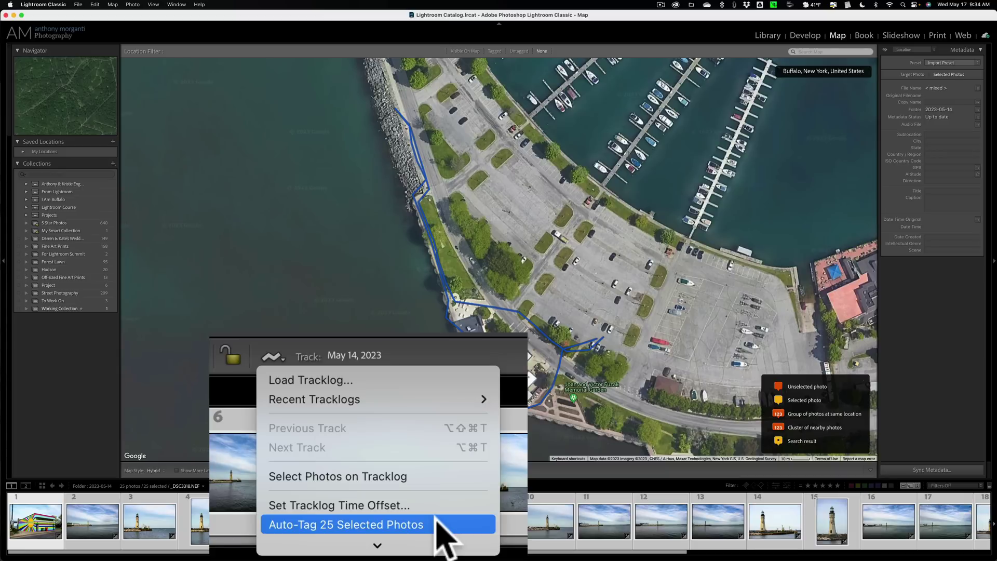
pyautogui.scroll(-1, 437, 518)
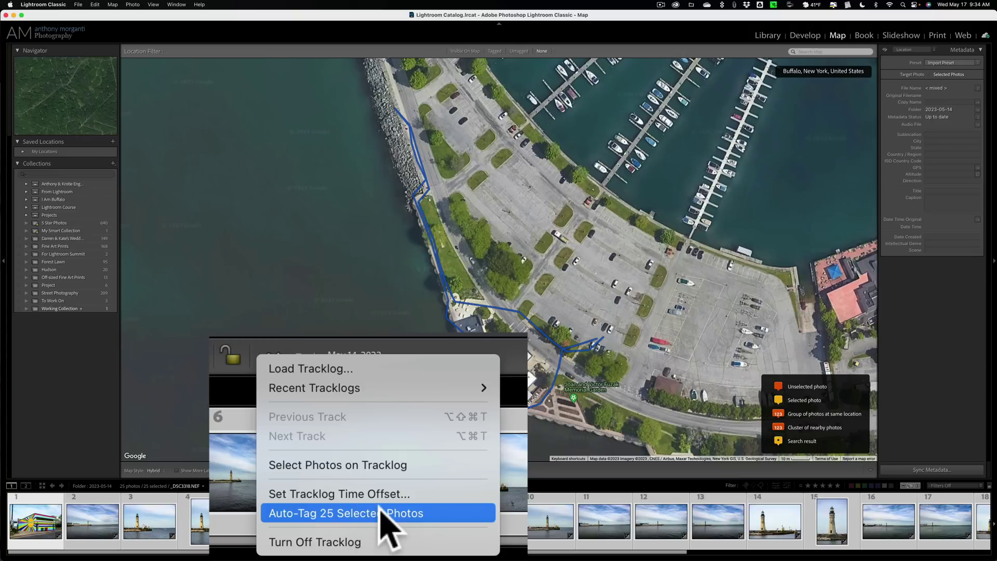
# Auto-tag the 25 selected photos from the Erie Basin Marina tracklog
pyautogui.click(403, 537)
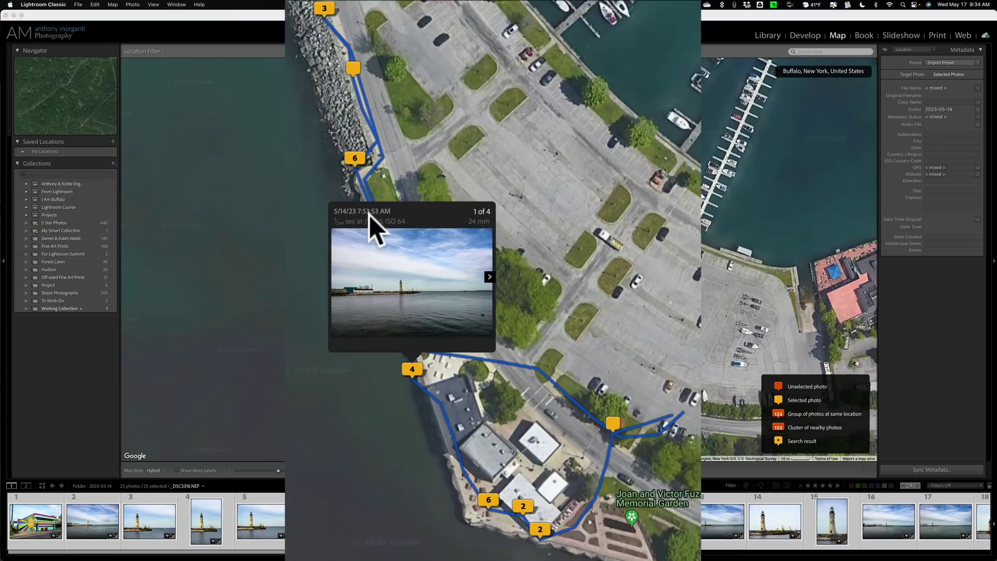
pyautogui.moveTo(391, 167)
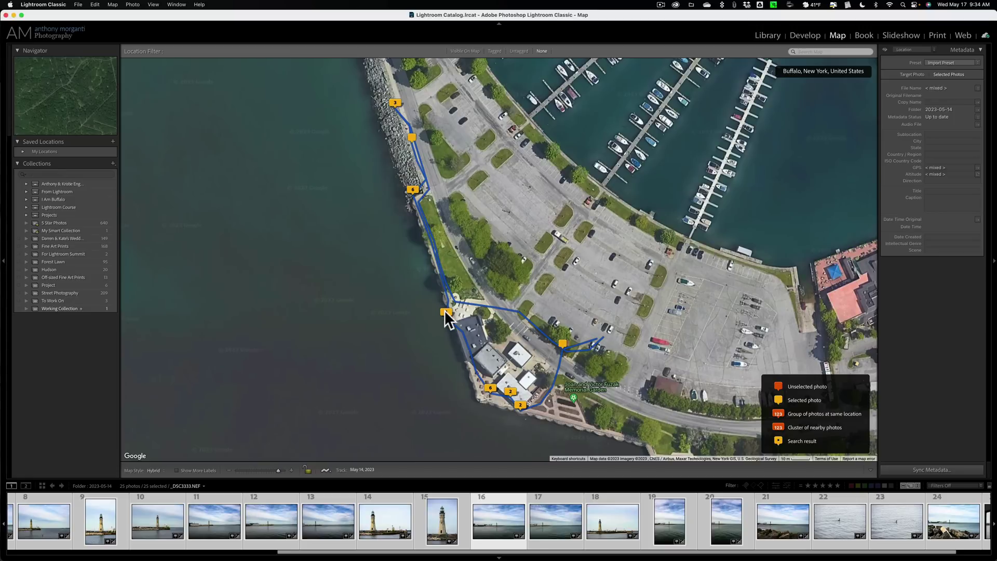
pyautogui.moveTo(445, 310)
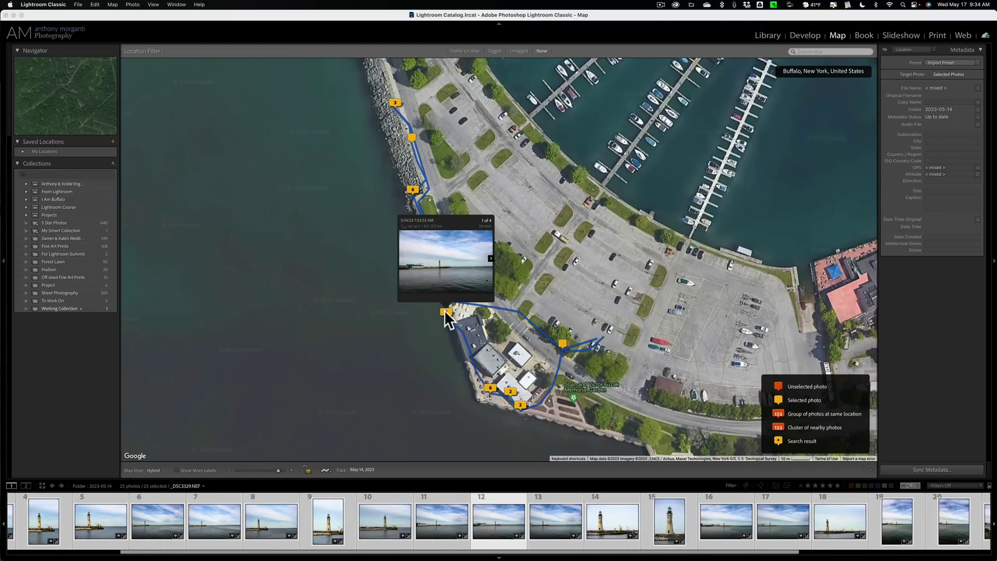
# Preview the photo group at a route marker, stepping through five photos, then close it
pyautogui.click(490, 391)
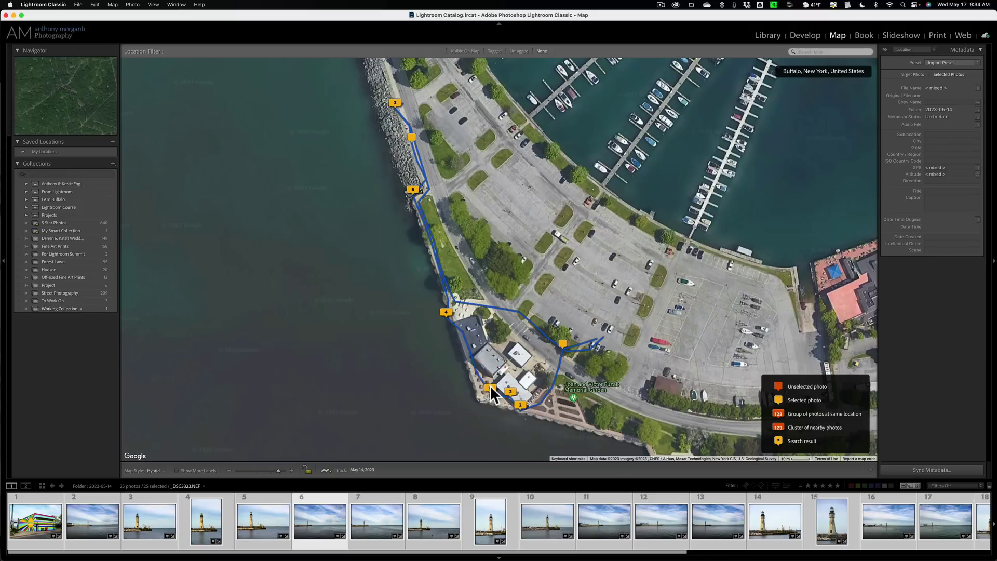
pyautogui.click(535, 334)
pyautogui.click(535, 334)
pyautogui.click(535, 333)
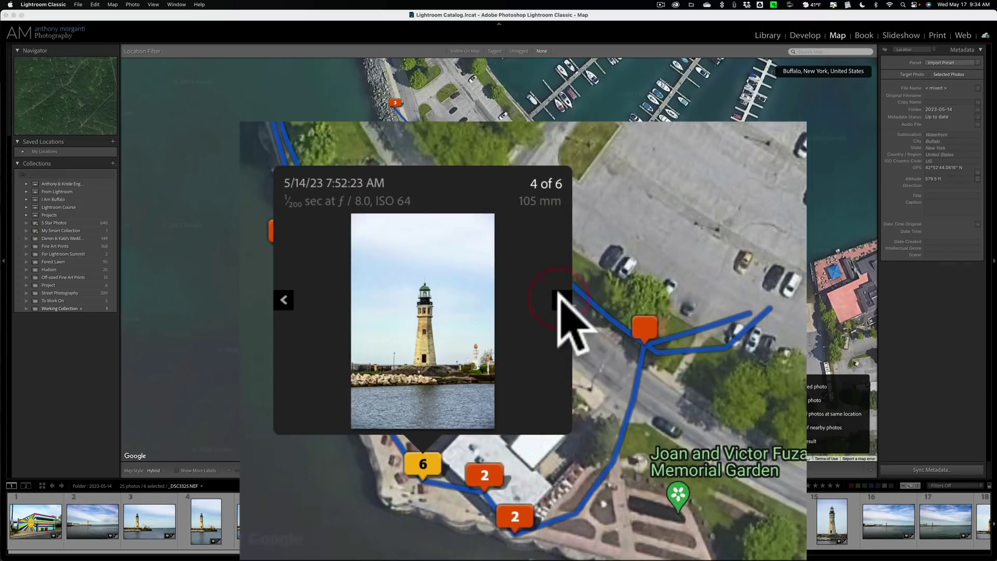
pyautogui.click(535, 333)
pyautogui.click(534, 334)
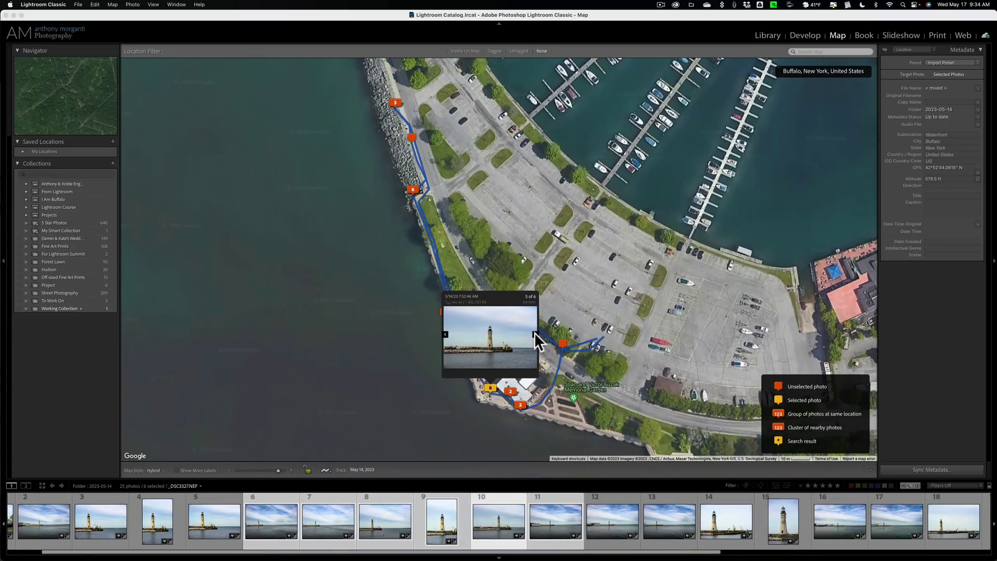
pyautogui.click(563, 344)
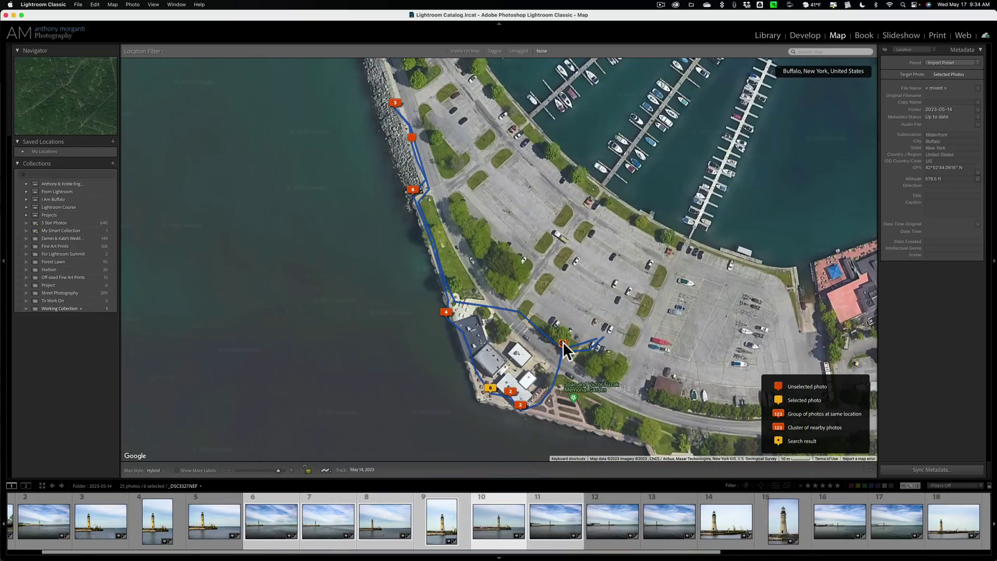
# Check the single-photo marker and the group of 2 photos by the shore
pyautogui.click(563, 344)
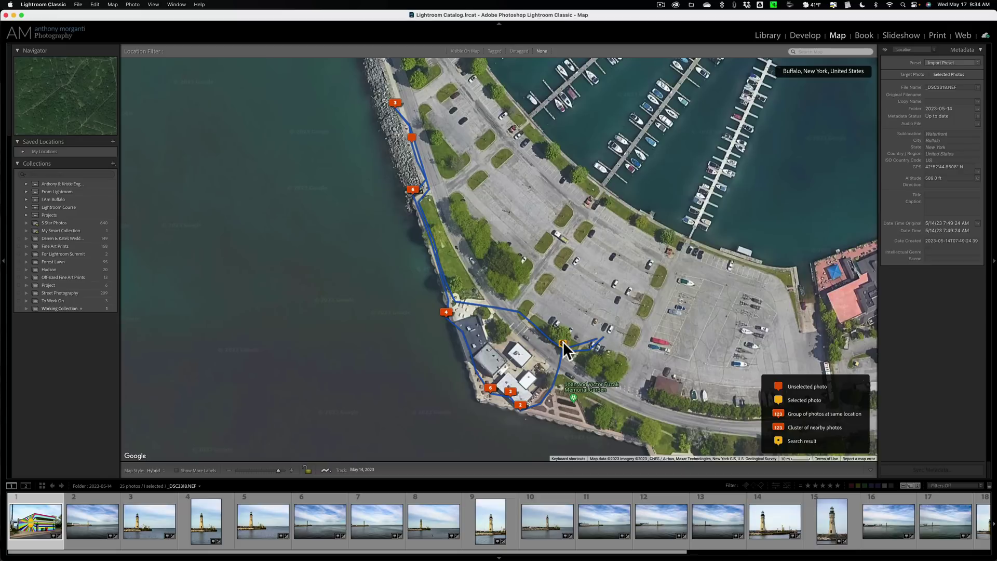
pyautogui.moveTo(563, 343)
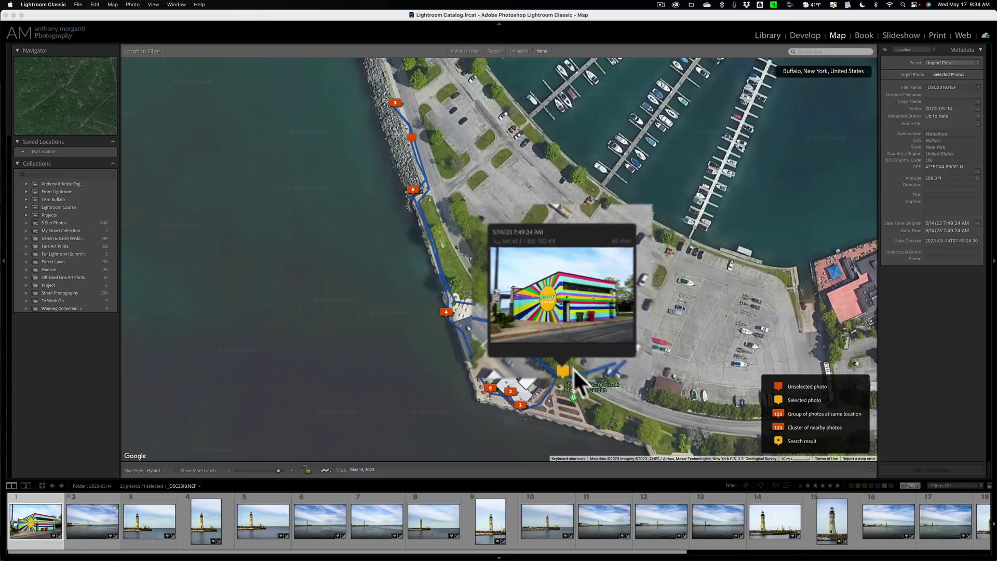
pyautogui.click(519, 405)
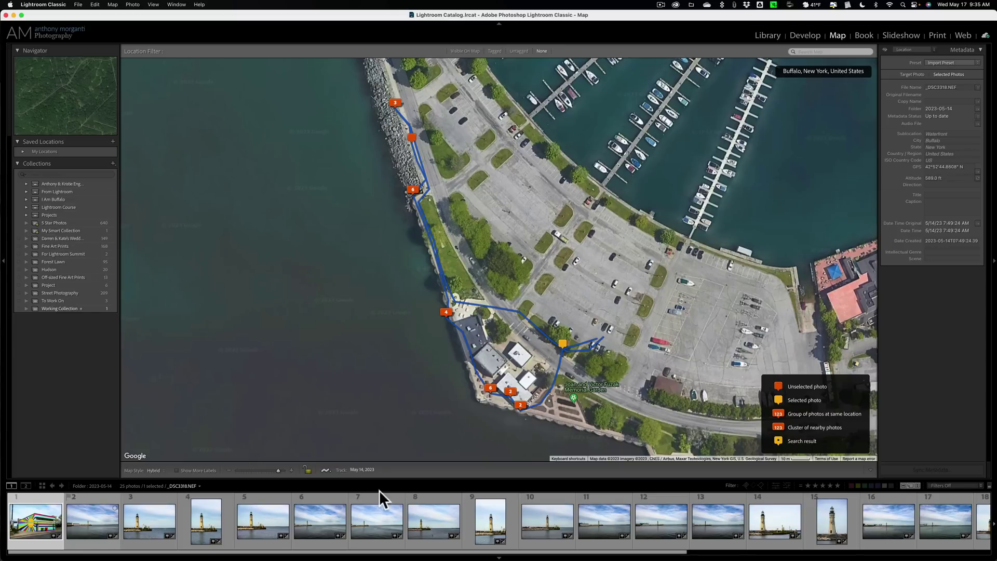
pyautogui.click(335, 525)
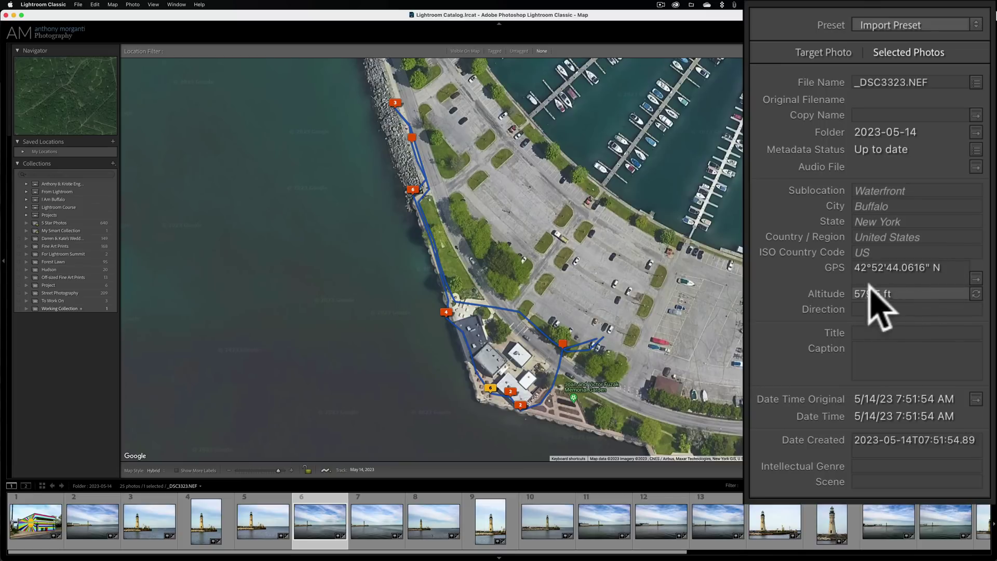
pyautogui.click(80, 524)
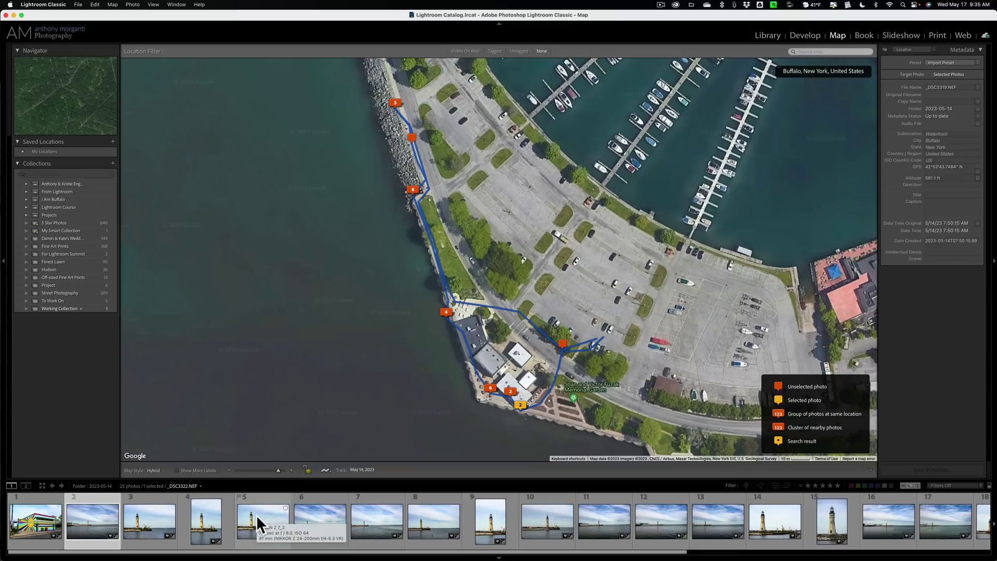
pyautogui.click(436, 516)
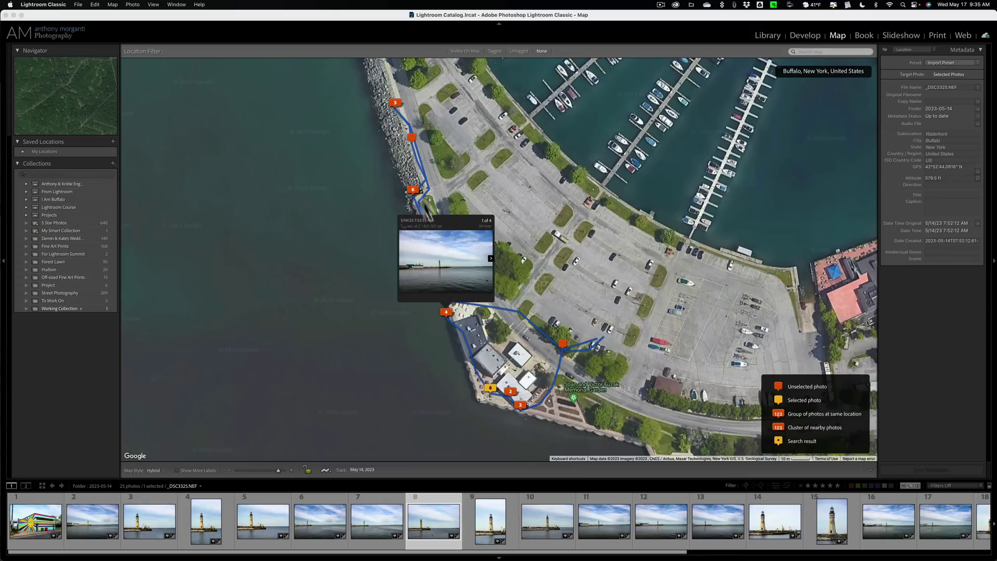
pyautogui.moveTo(416, 194)
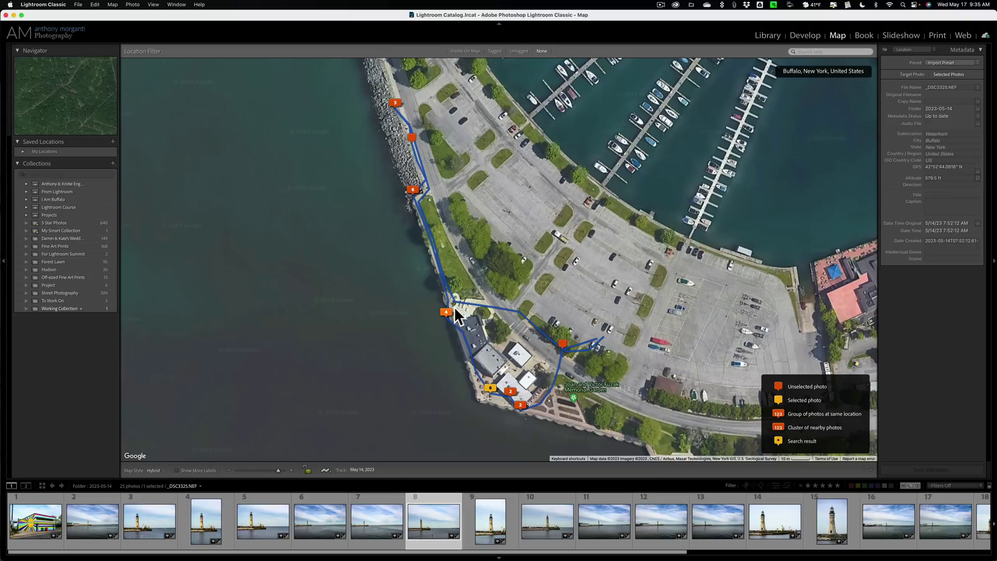
pyautogui.moveTo(454, 307)
pyautogui.moveTo(431, 511)
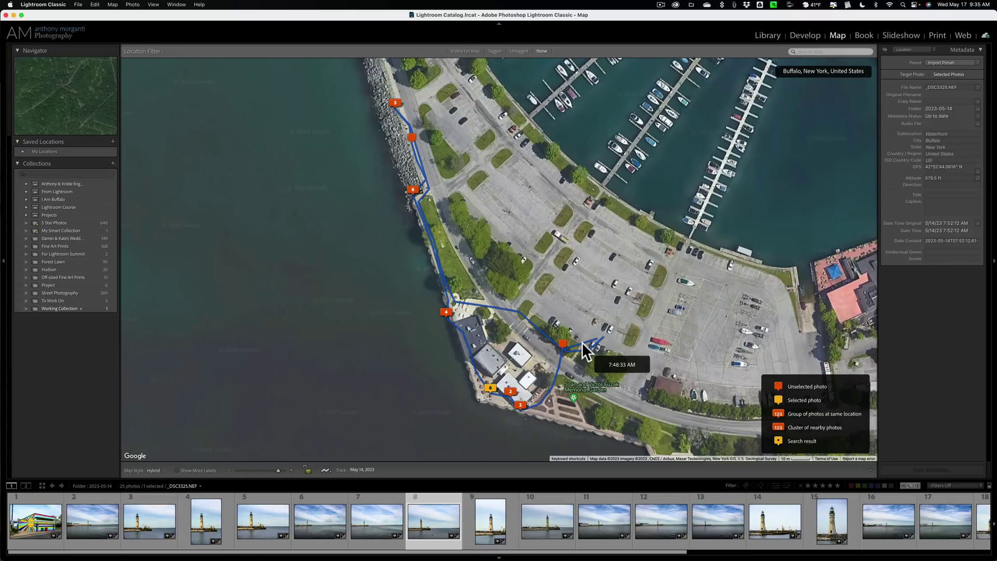
pyautogui.scroll(-2, 565, 284)
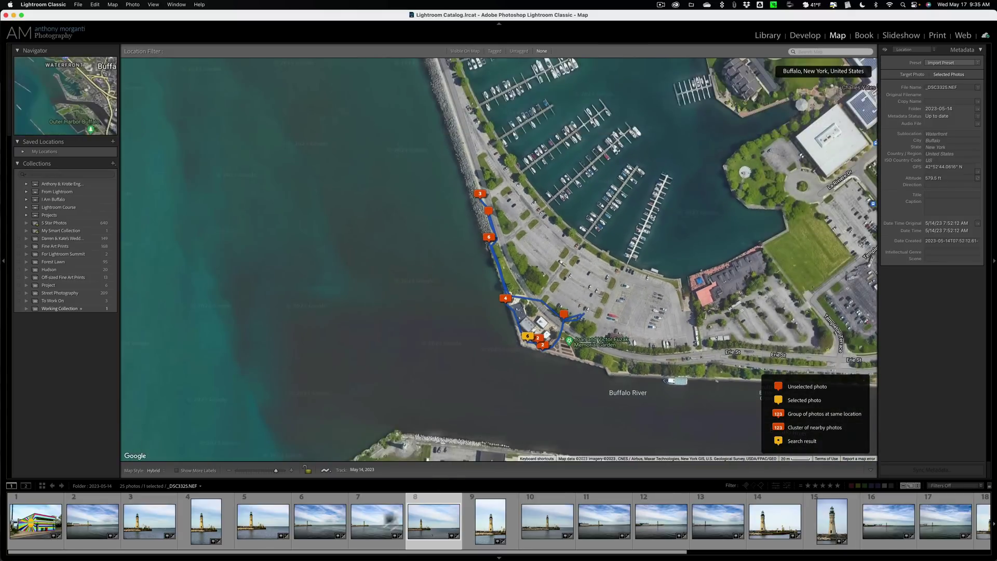
pyautogui.click(313, 520)
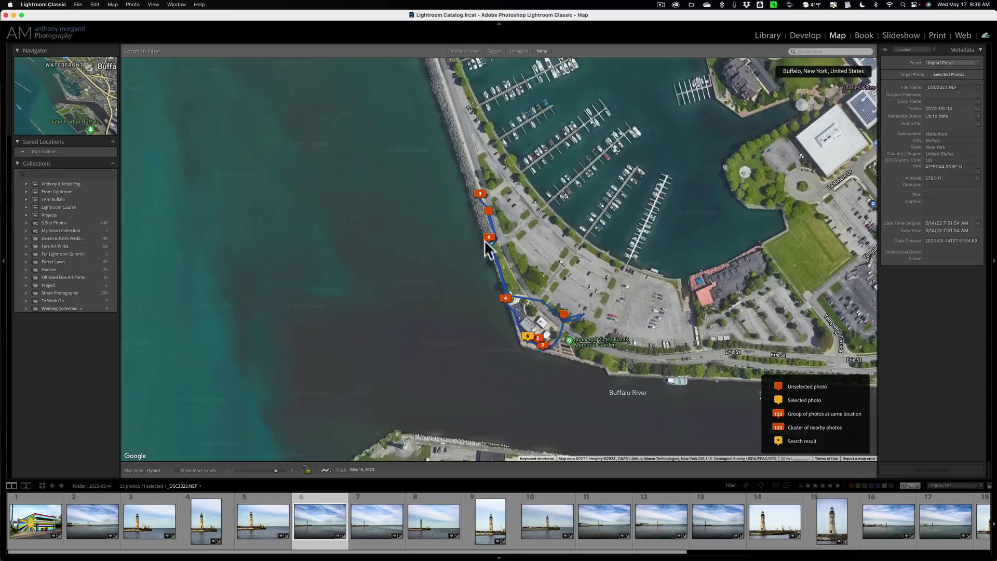
pyautogui.click(488, 237)
pyautogui.moveTo(548, 307)
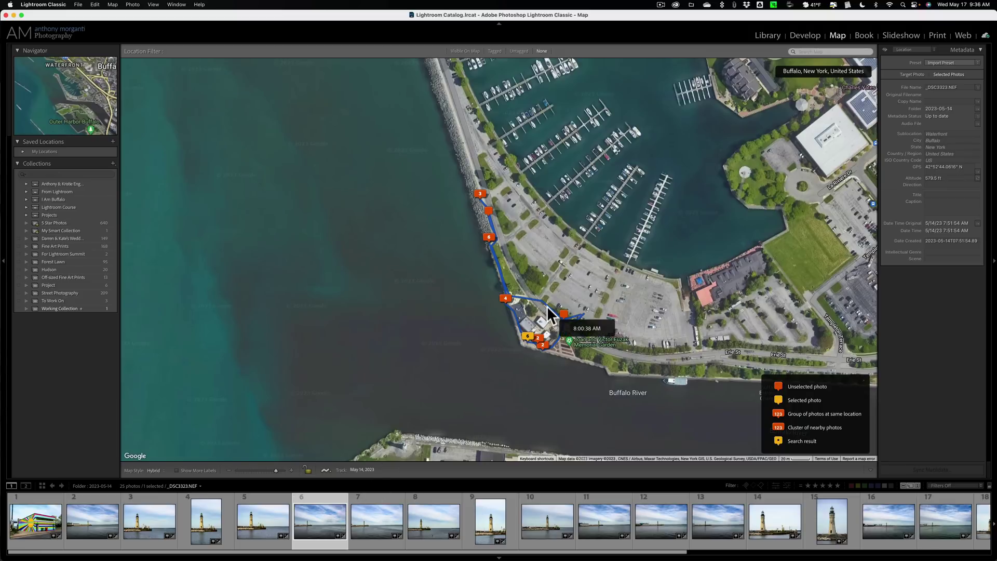